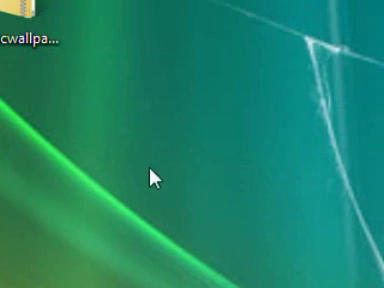
Step: Enlarge the desktop icons from the desktop's View menu
right_click(165, 158)
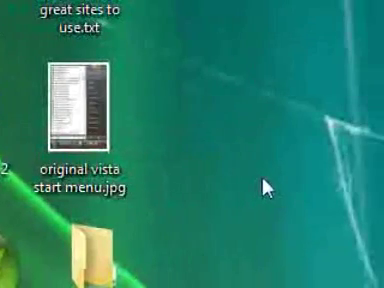
Step: Rearrange the desktop icons with a Sort By option, leaving large icons in effect
right_click(267, 188)
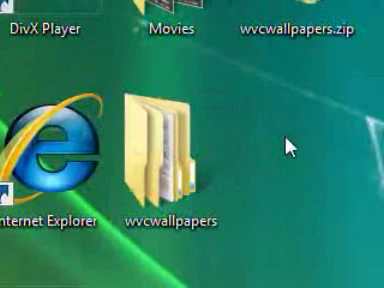
right_click(290, 147)
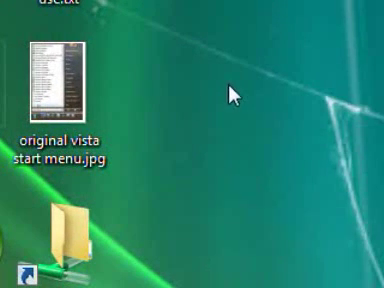
Step: Turn Show Desktop Icons back on, keeping Medium Icons selected
right_click(234, 95)
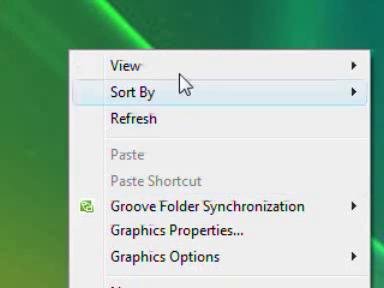
mouse_move(60, 45)
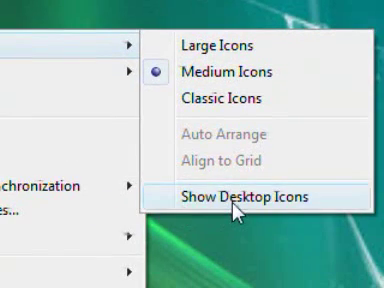
click(233, 200)
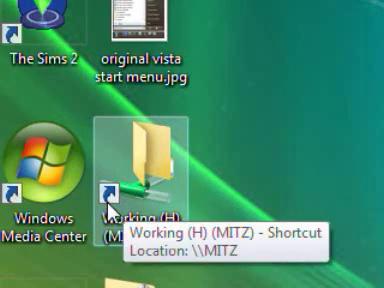